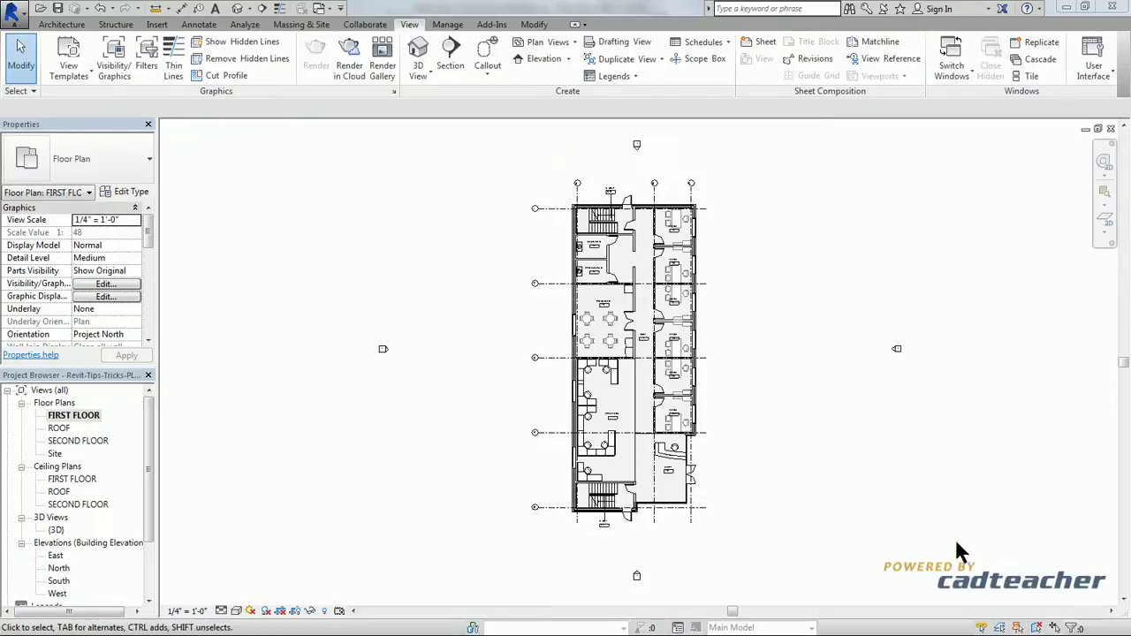
# Examine the first floor plan's view range, including the top and view depth level options and cut plane offset, and close it unchanged
pyautogui.scroll(3, 495, 332)
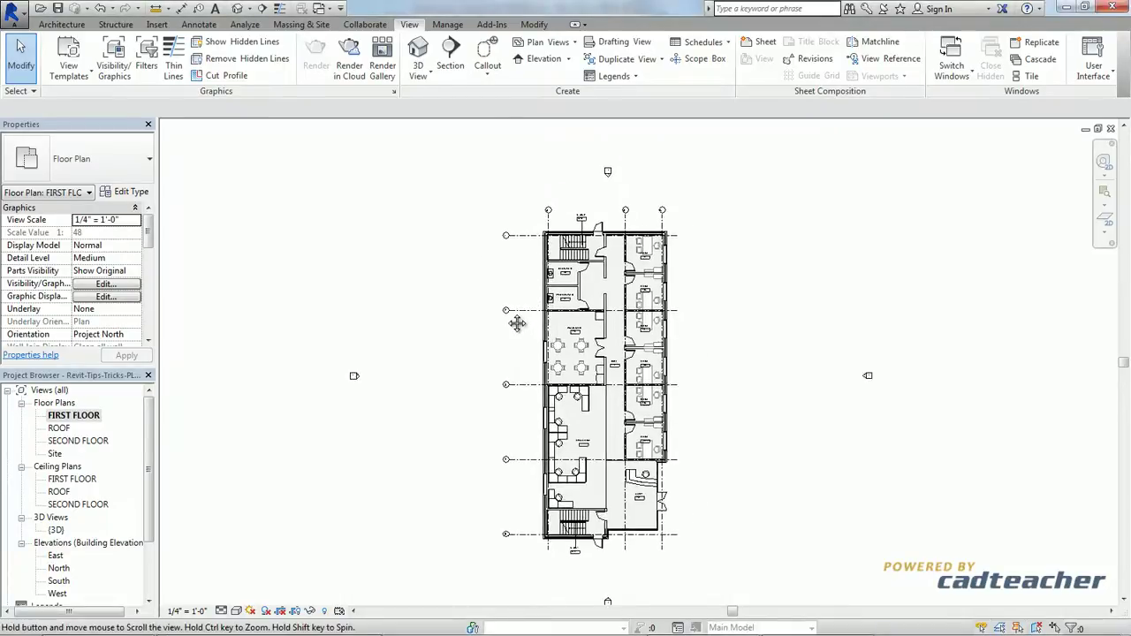
pyautogui.scroll(5, 486, 329)
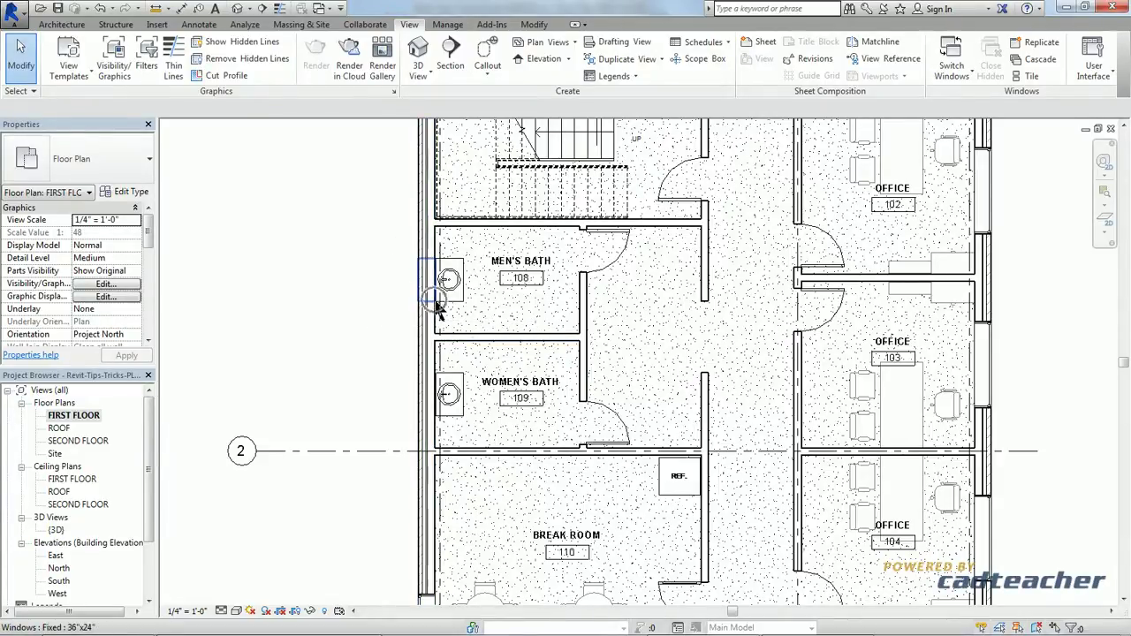
pyautogui.scroll(-3, 382, 311)
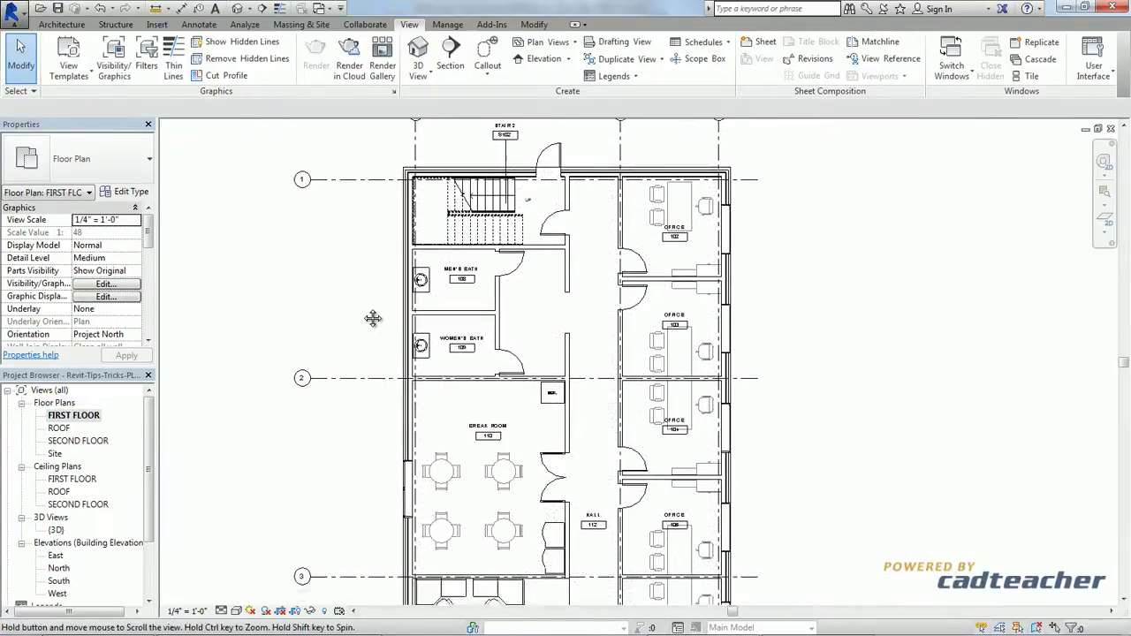
pyautogui.scroll(-2, 373, 318)
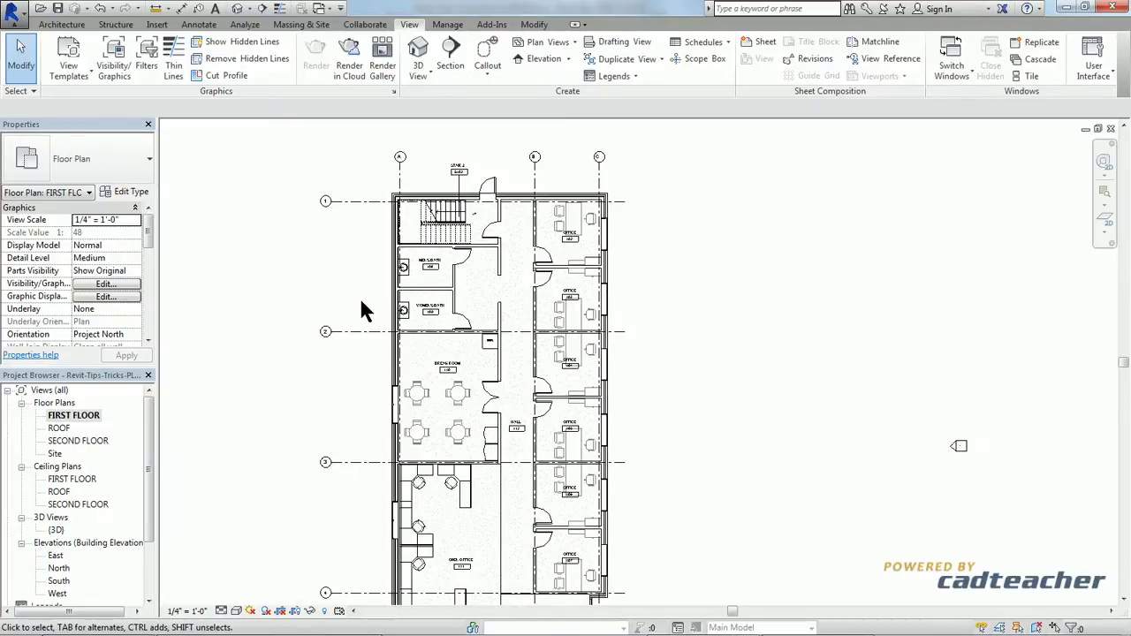
pyautogui.moveTo(149, 233); pyautogui.dragTo(152, 325)
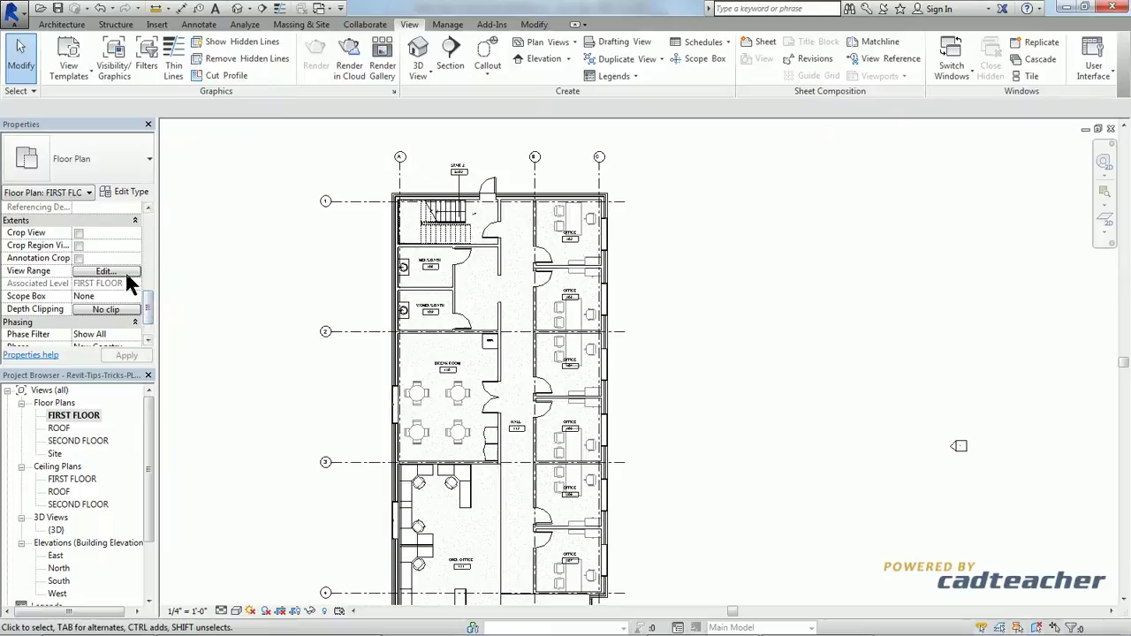
pyautogui.click(127, 272)
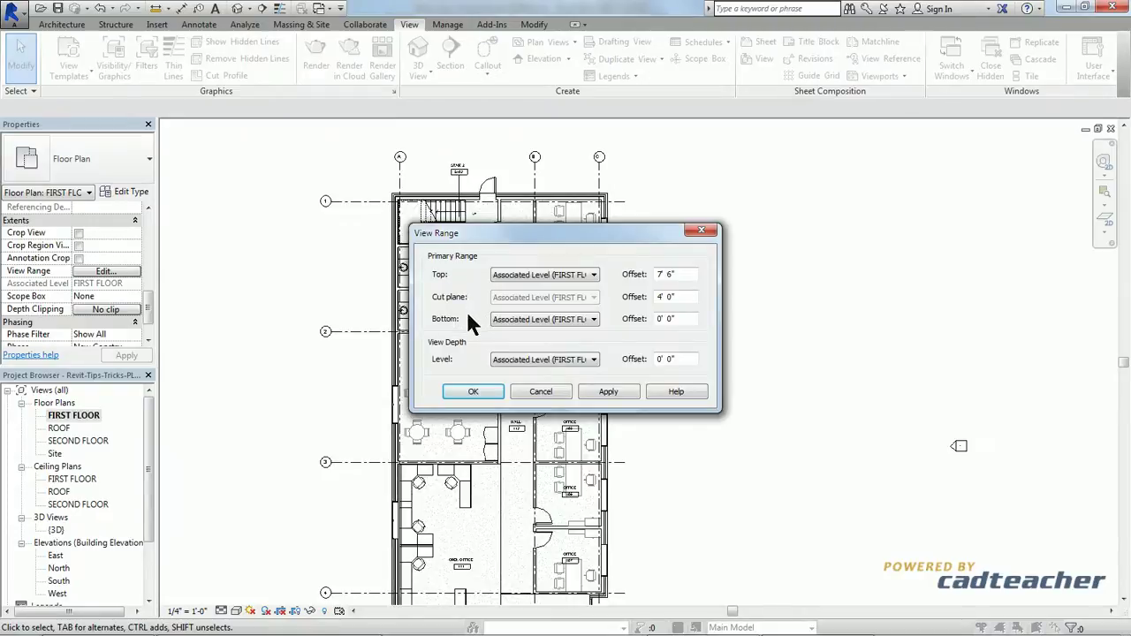
pyautogui.click(594, 277)
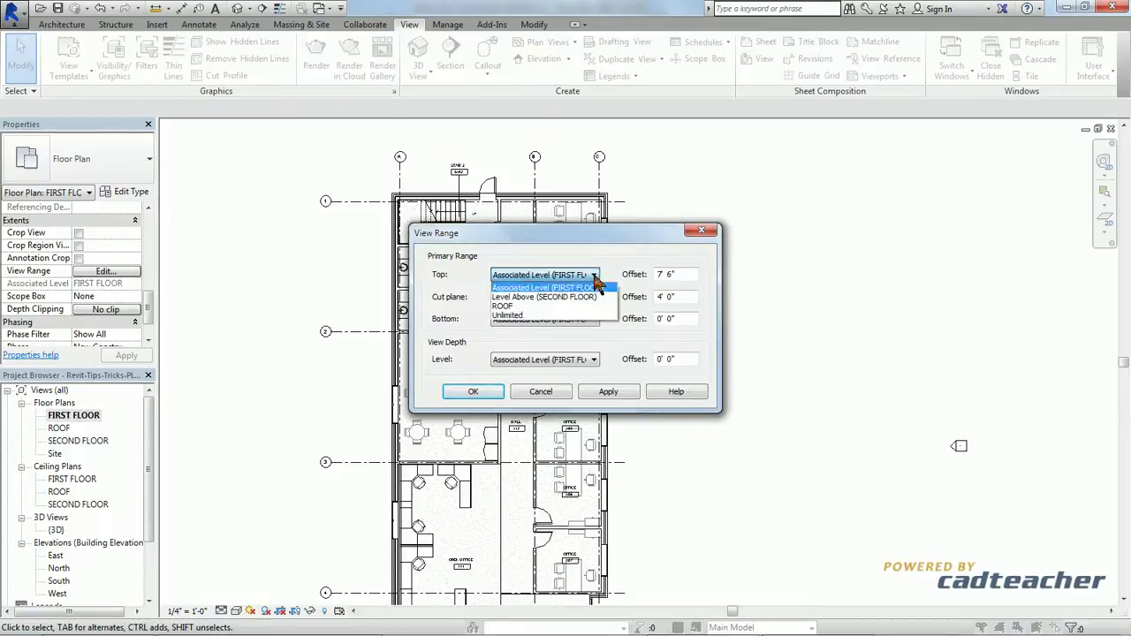
pyautogui.click(598, 283)
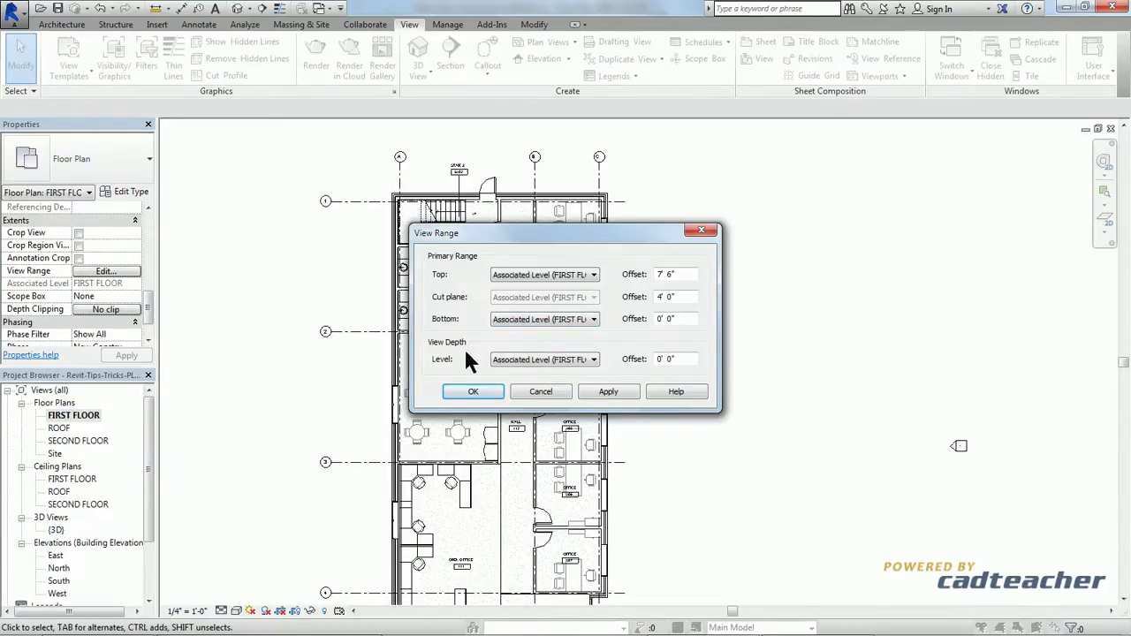
pyautogui.click(594, 360)
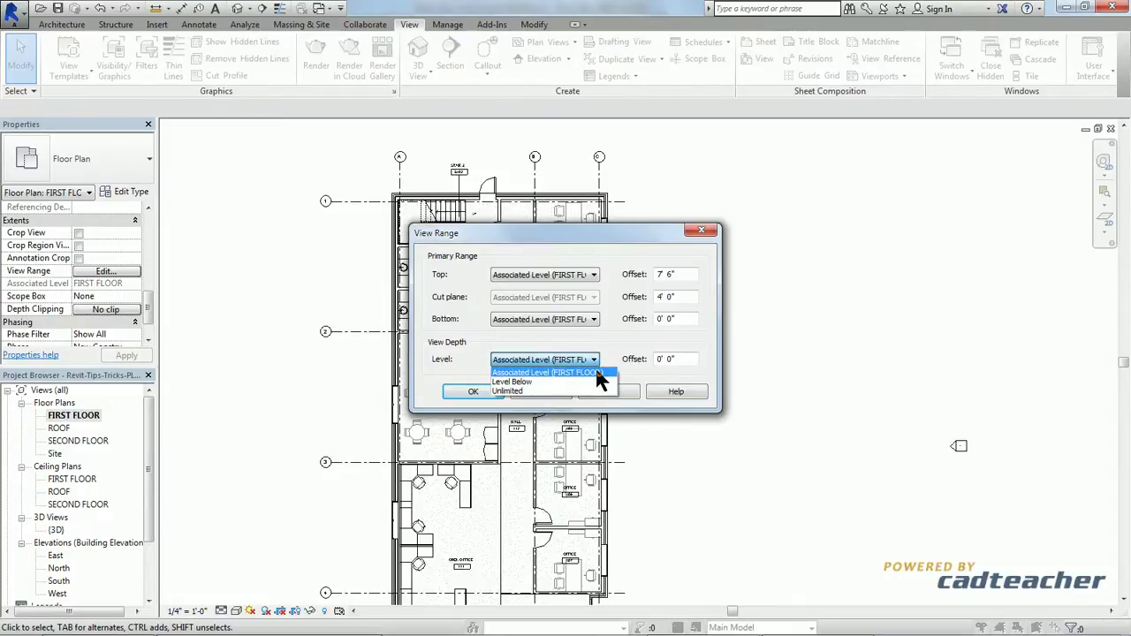
pyautogui.click(601, 364)
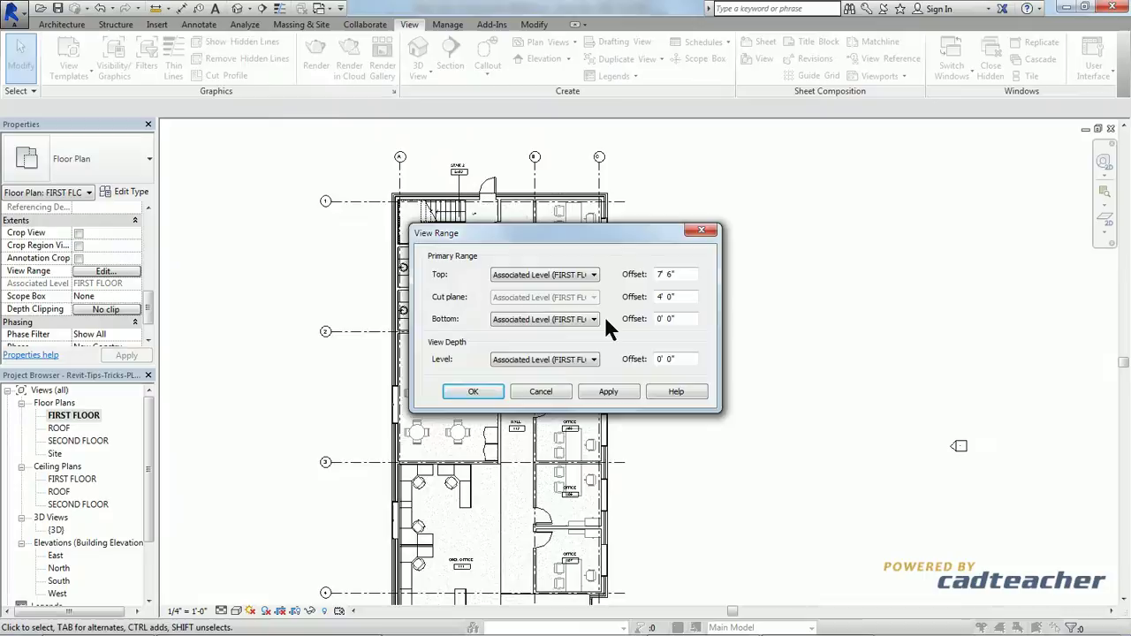
pyautogui.click(679, 303)
pyautogui.click(680, 303)
pyautogui.click(548, 391)
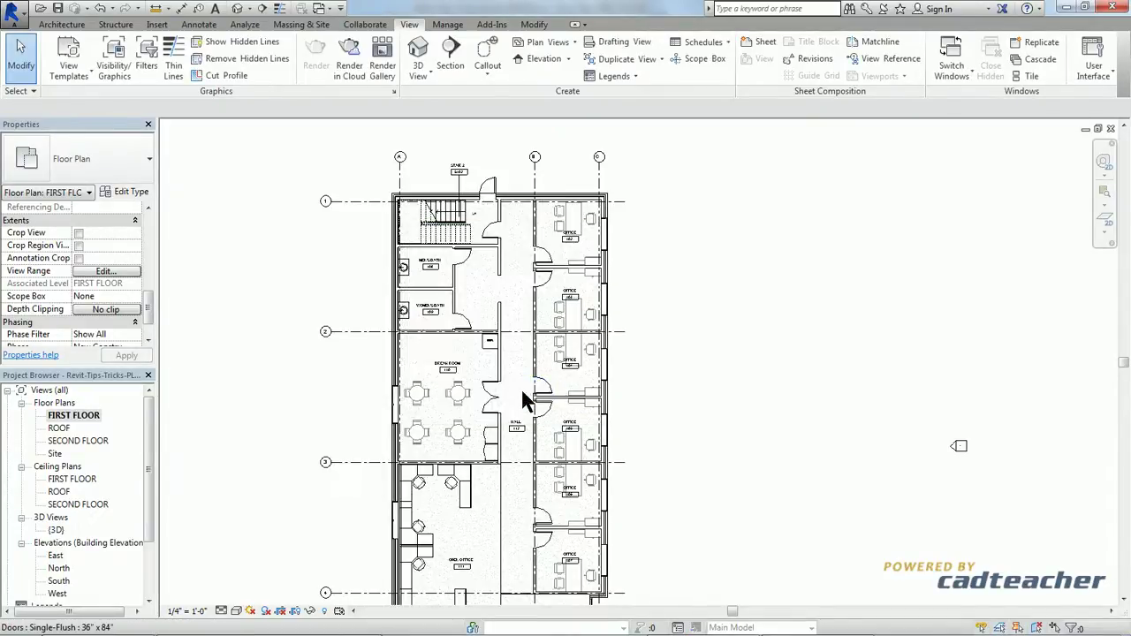
# Draw a building section from the break room through the women's and men's baths, looking toward the exterior wall
pyautogui.moveTo(372, 382); pyautogui.dragTo(415, 389, button='middle')
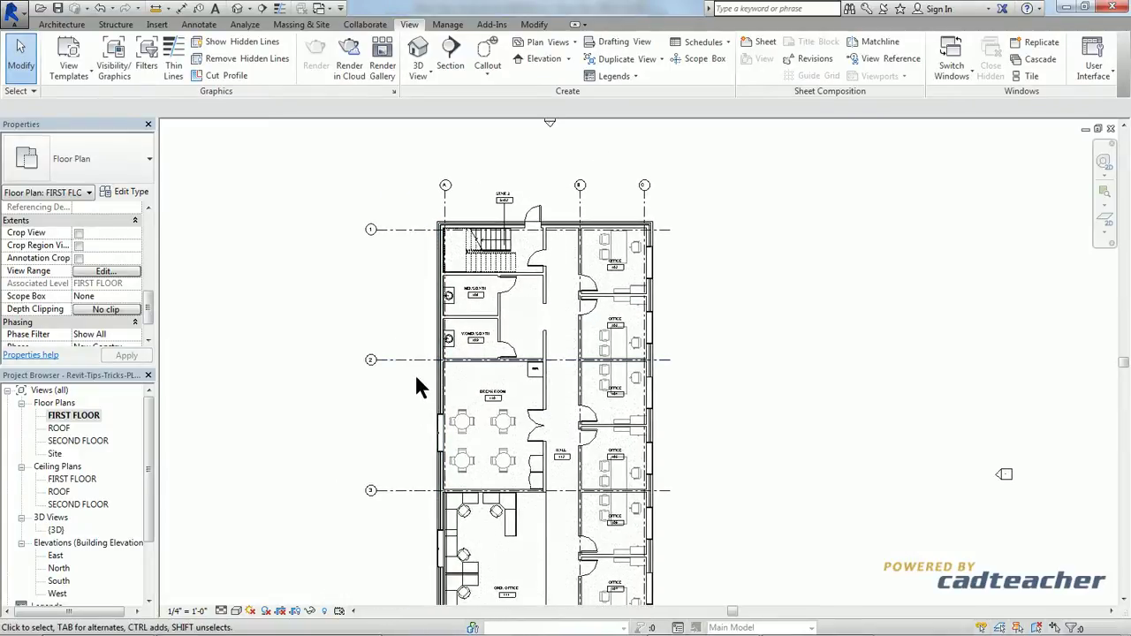
pyautogui.click(446, 74)
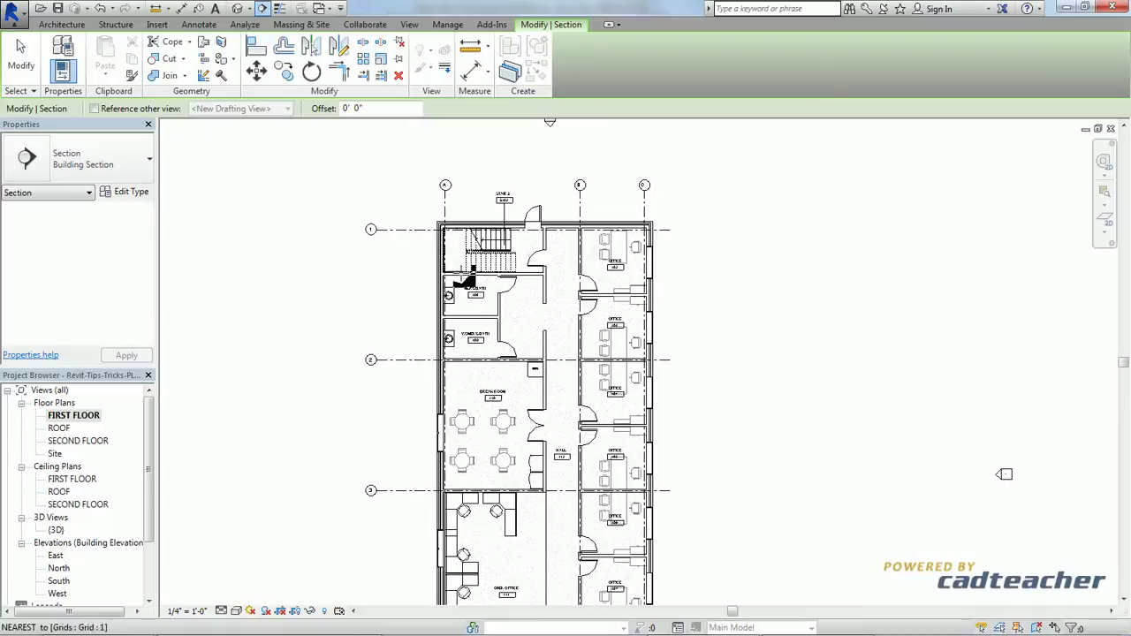
pyautogui.click(468, 380)
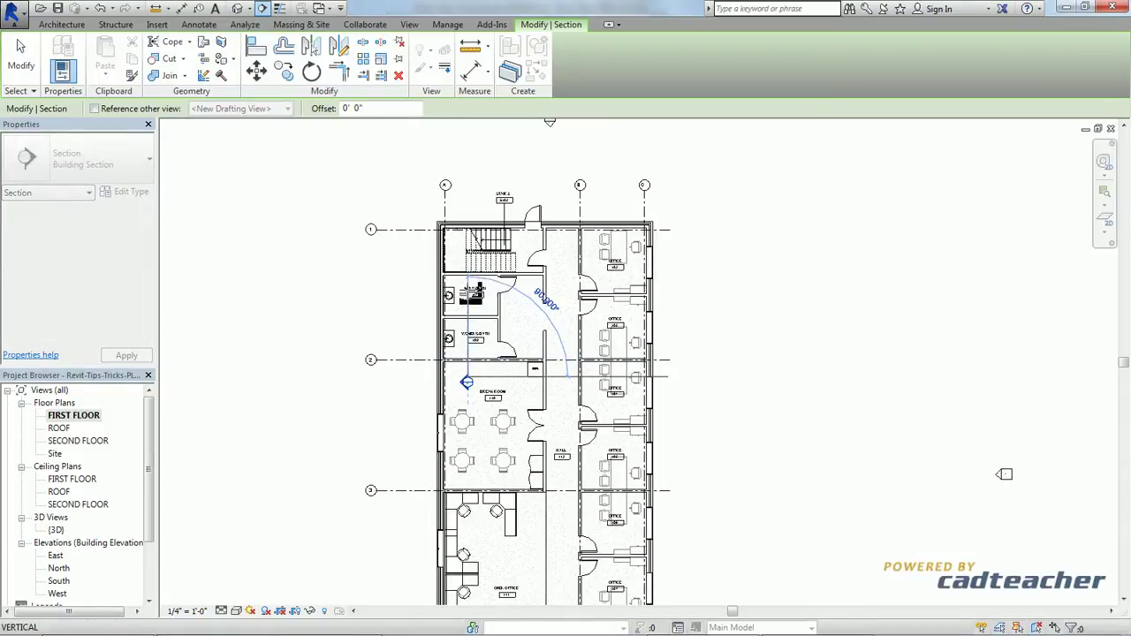
pyautogui.click(469, 265)
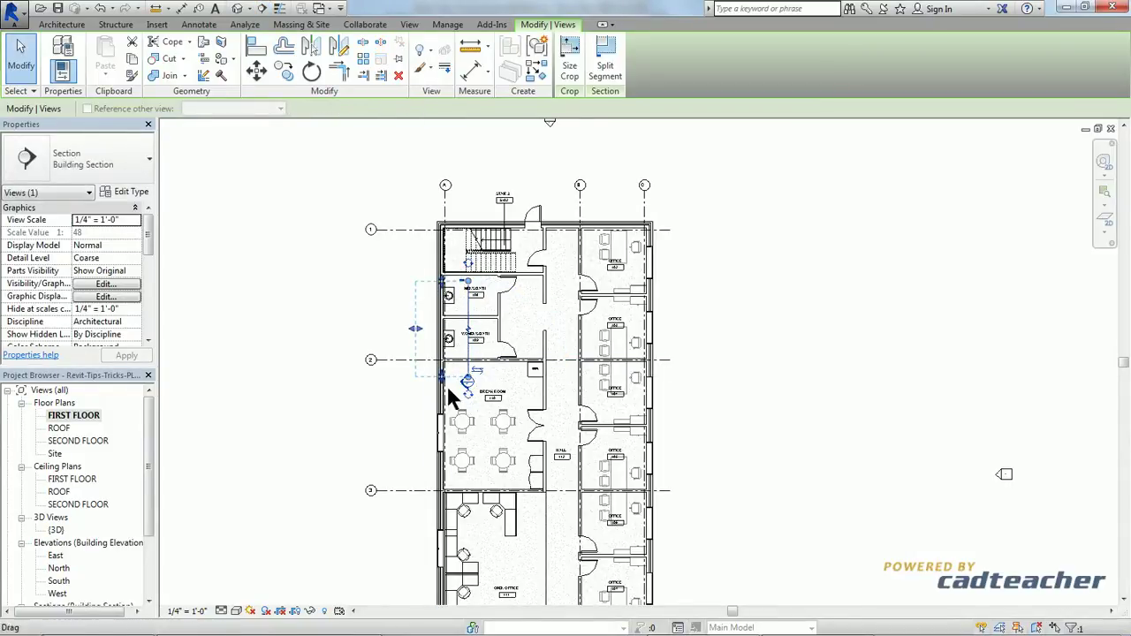
pyautogui.scroll(2, 456, 389)
pyautogui.press('Escape')
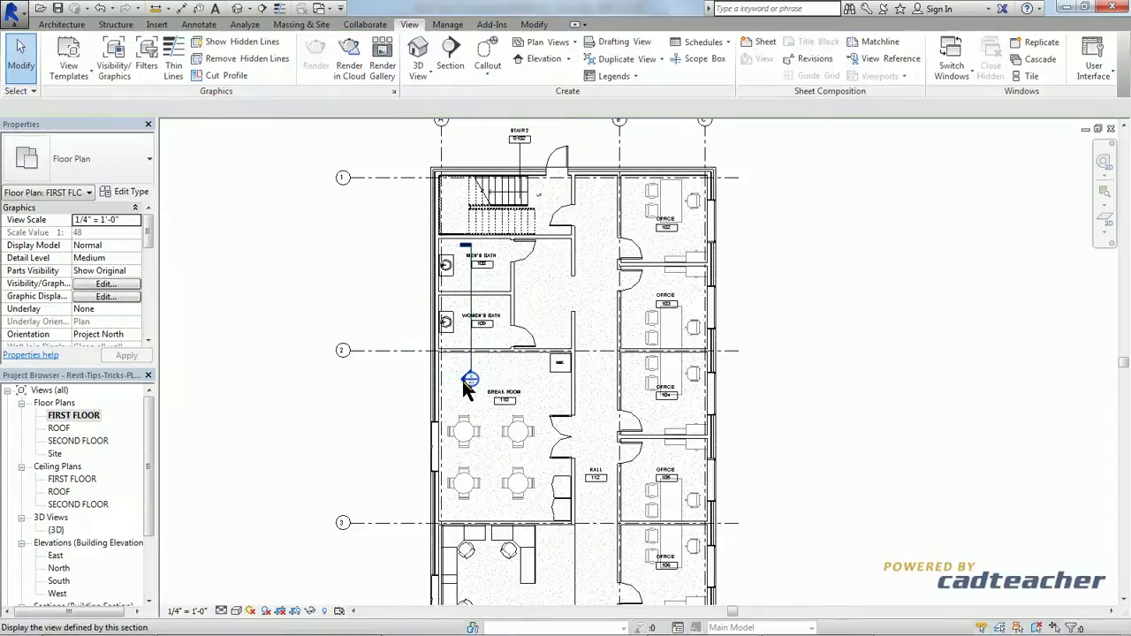
# Open the new section view and inspect the sill height of the first-floor bath windows against the plan's cut height
pyautogui.doubleClick(463, 378)
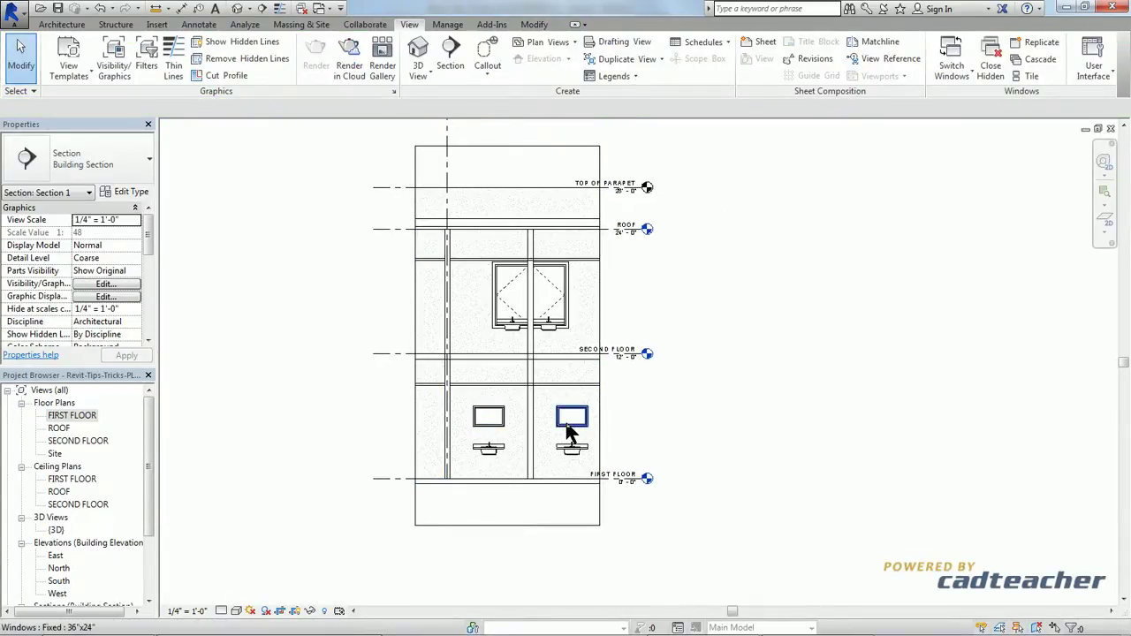
pyautogui.click(571, 432)
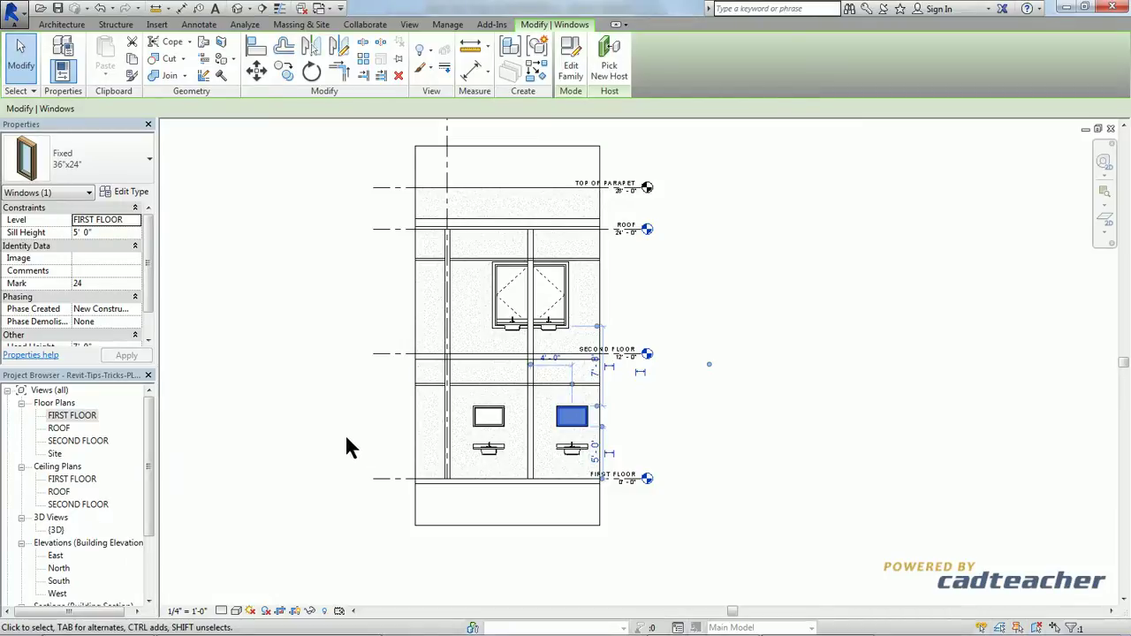
pyautogui.press('s')
pyautogui.click(707, 436)
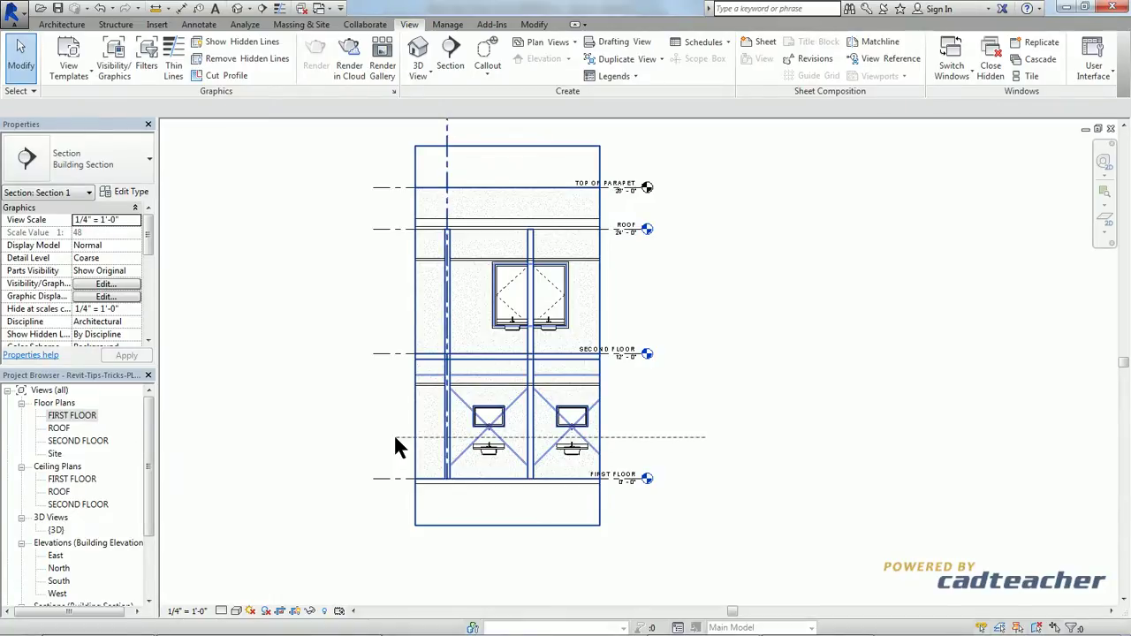
pyautogui.rightClick(395, 439)
pyautogui.press('Escape')
pyautogui.press('Escape')
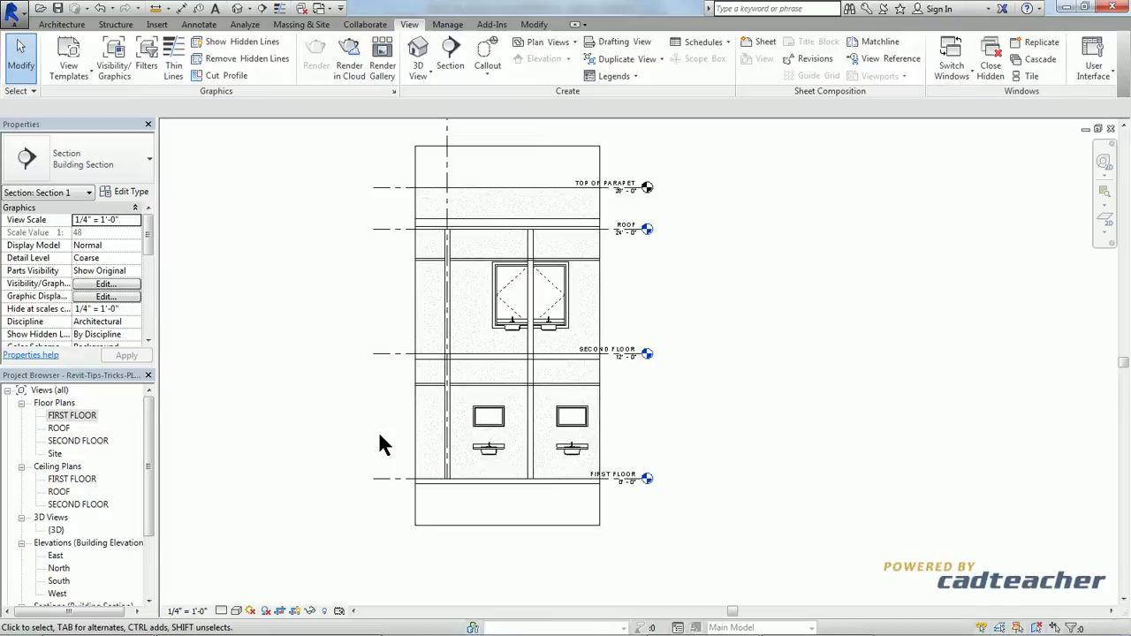
# Return to the first floor plan and create a rectangular plan region covering the exterior wall at both baths
pyautogui.doubleClick(75, 415)
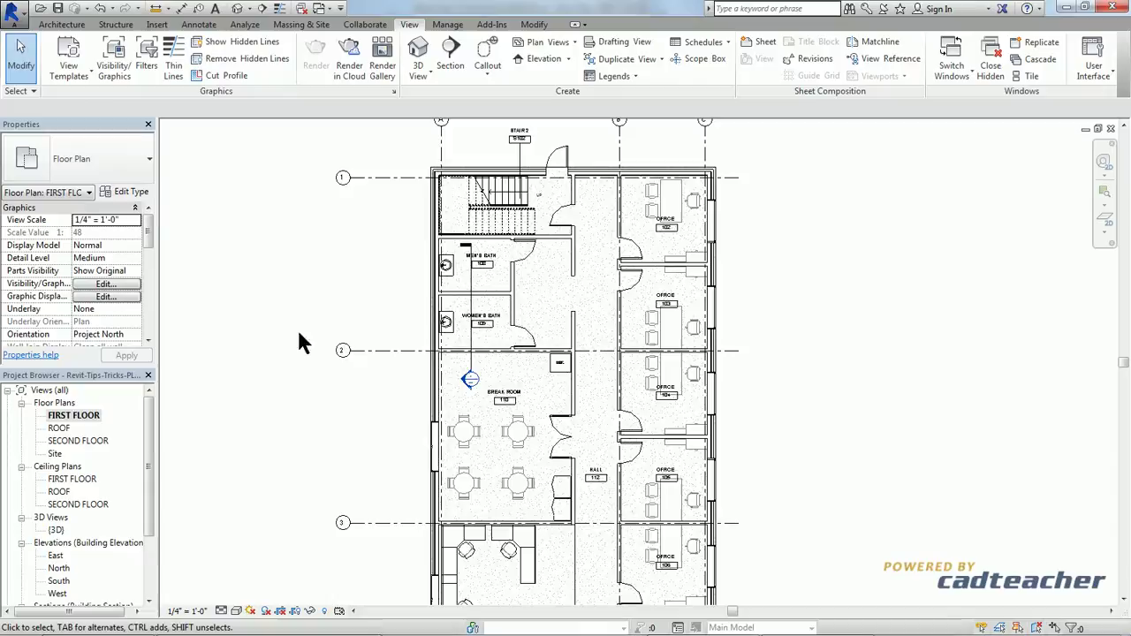
pyautogui.click(415, 29)
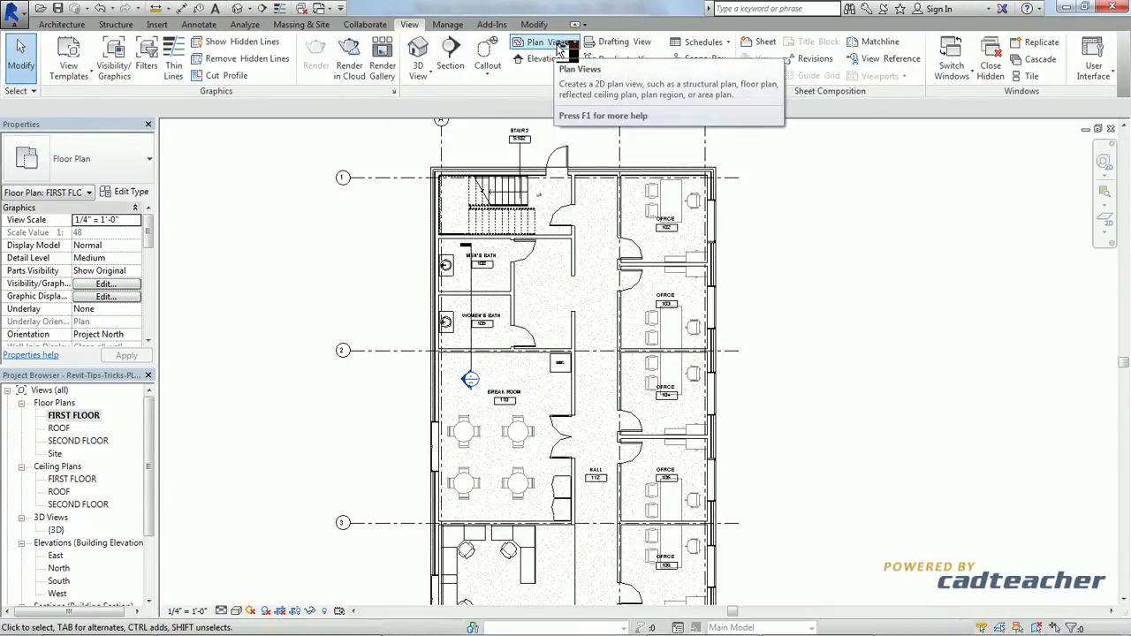
pyautogui.click(557, 45)
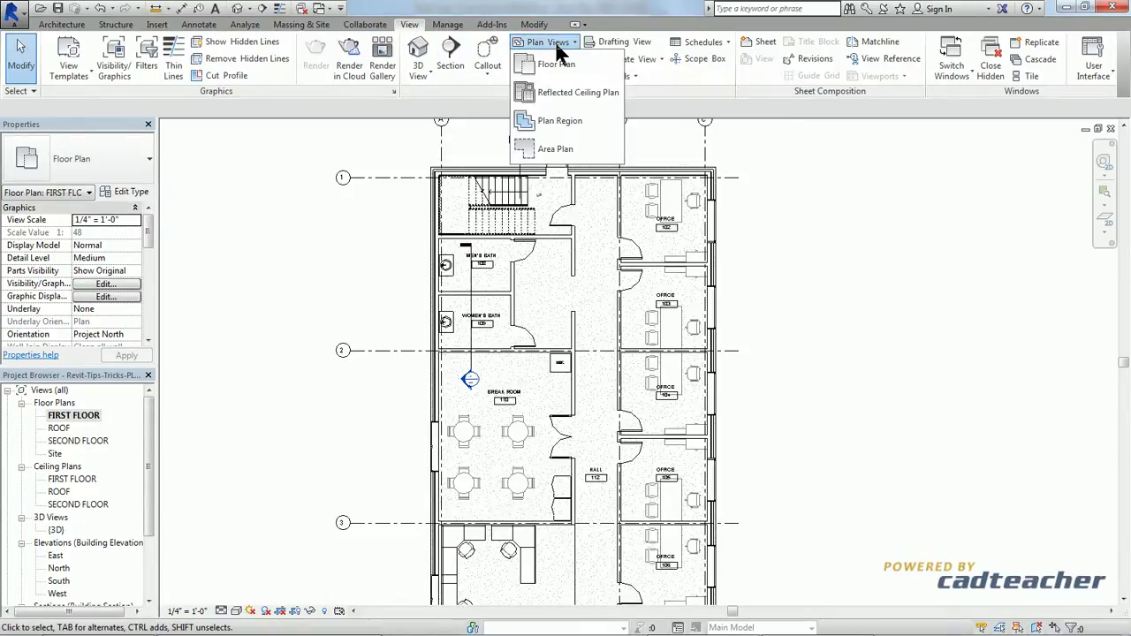
pyautogui.click(565, 122)
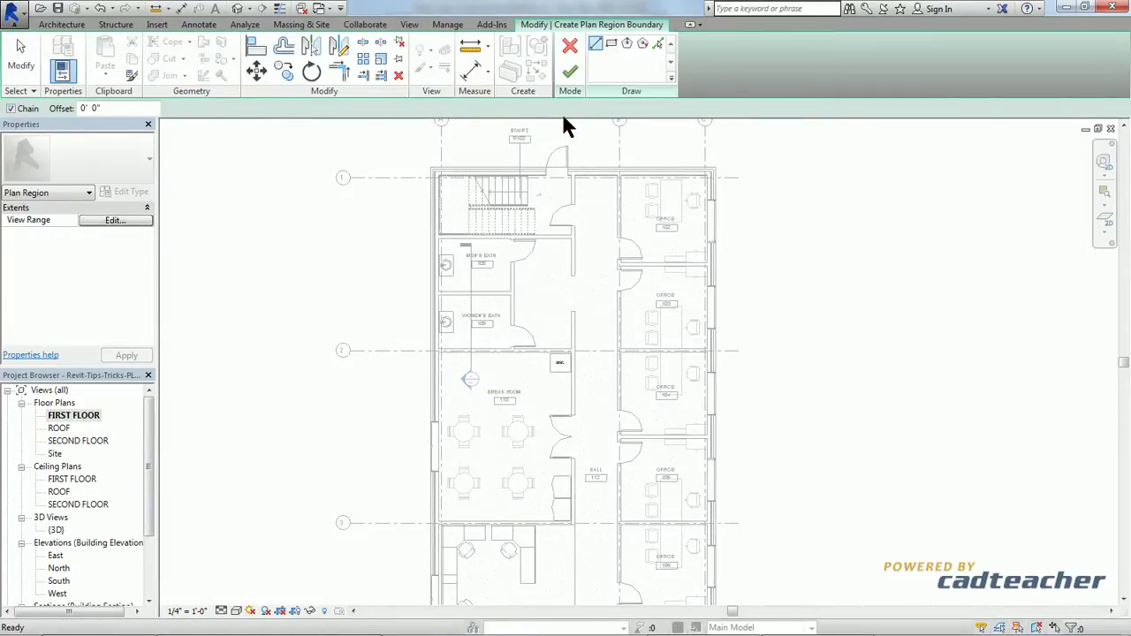
pyautogui.click(612, 45)
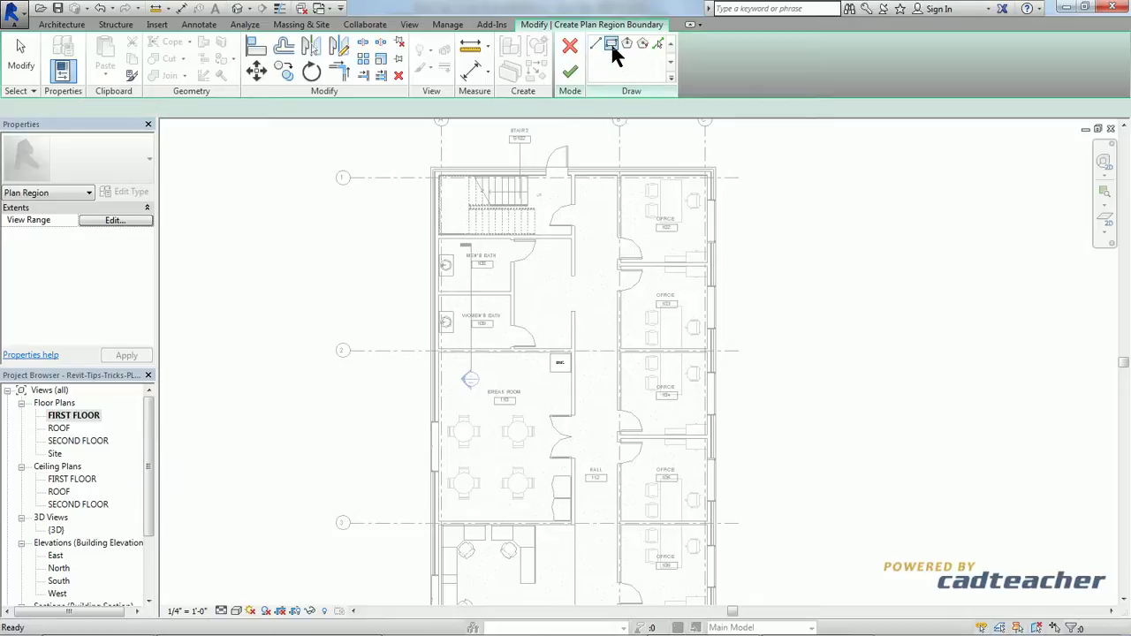
pyautogui.click(392, 235)
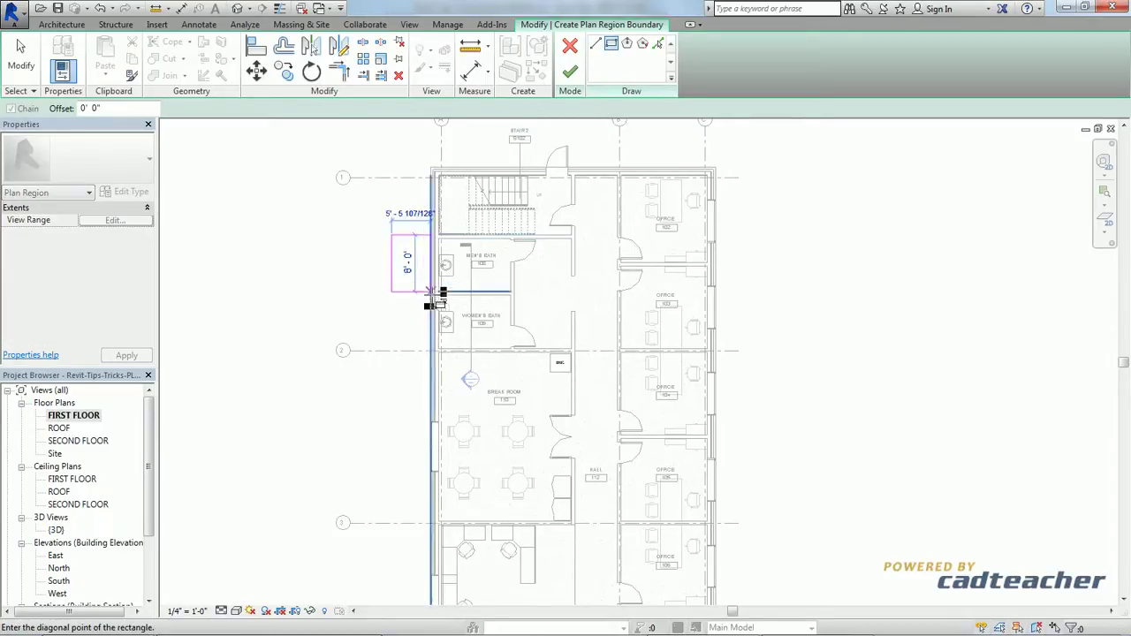
pyautogui.click(470, 349)
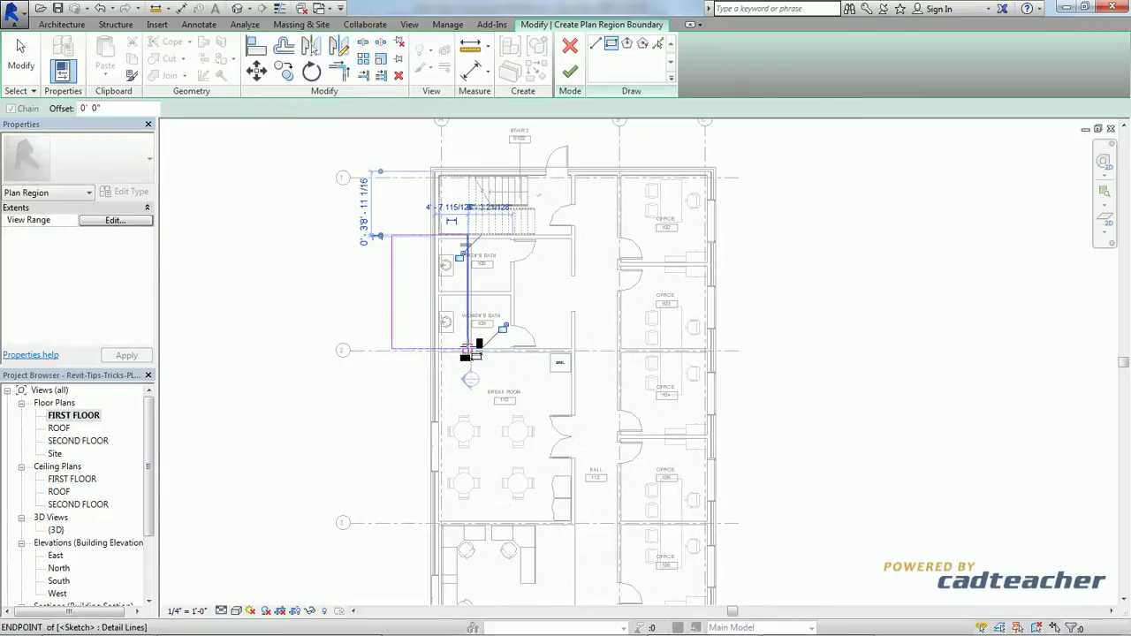
pyautogui.click(570, 75)
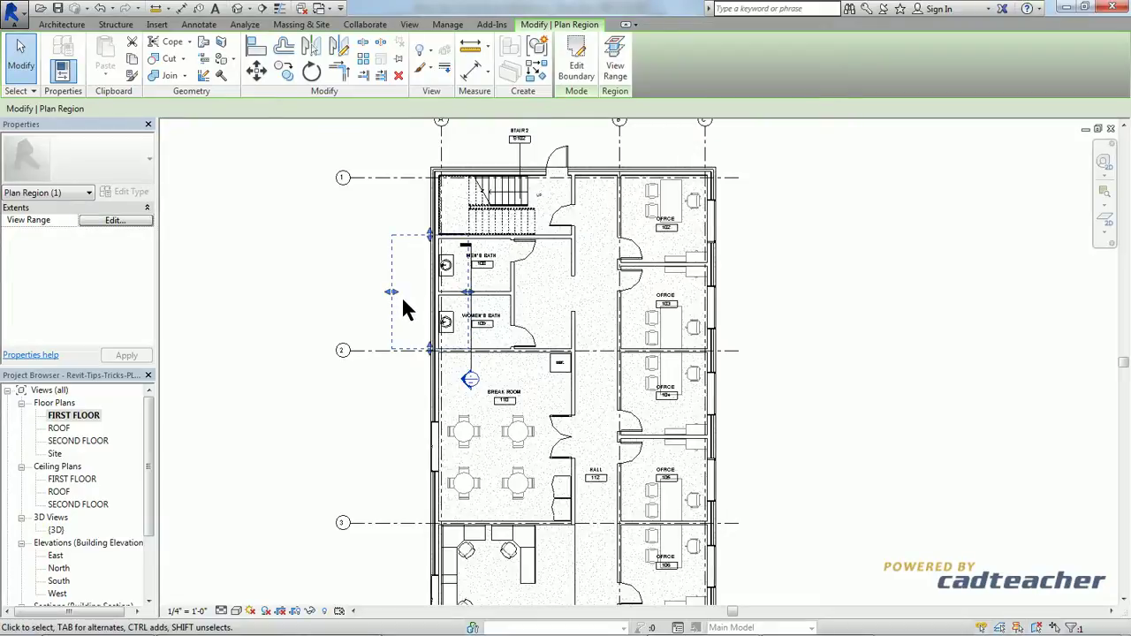
# Move the plan region's outer edge closer to the building's exterior wall
pyautogui.moveTo(392, 292); pyautogui.dragTo(414, 295)
pyautogui.moveTo(443, 246)
pyautogui.mouseDown()
pyautogui.moveTo(442, 261)
pyautogui.moveTo(444, 245)
pyautogui.mouseUp()
pyautogui.press('Escape')
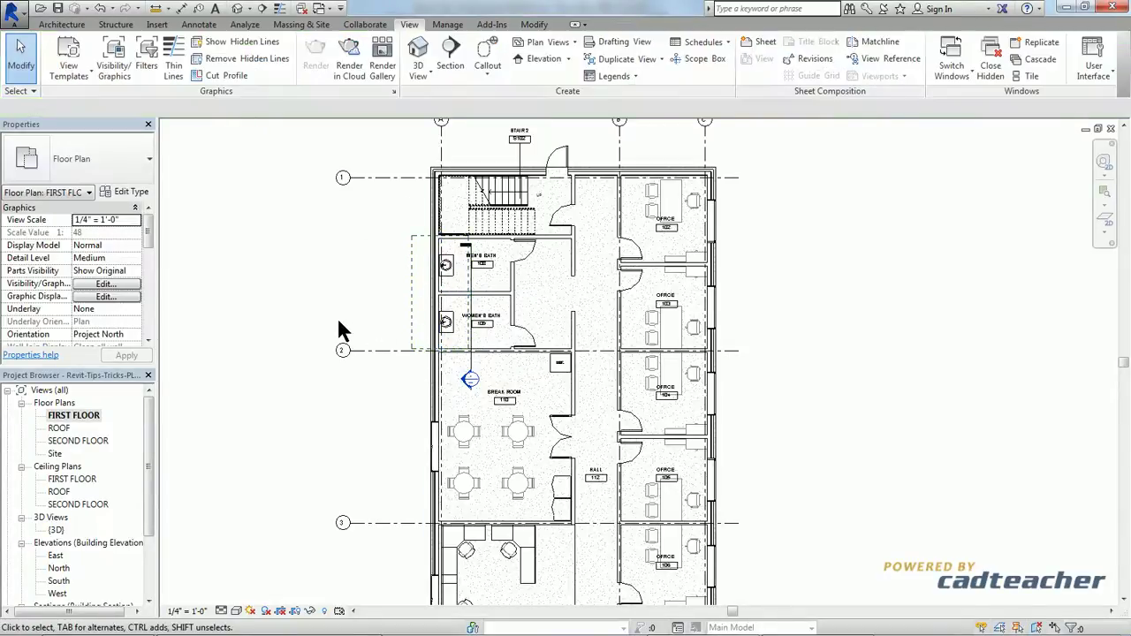
# Set the plan region's view range cut plane offset to 5' 0" and fit the whole floor plan in view
pyautogui.click(410, 296)
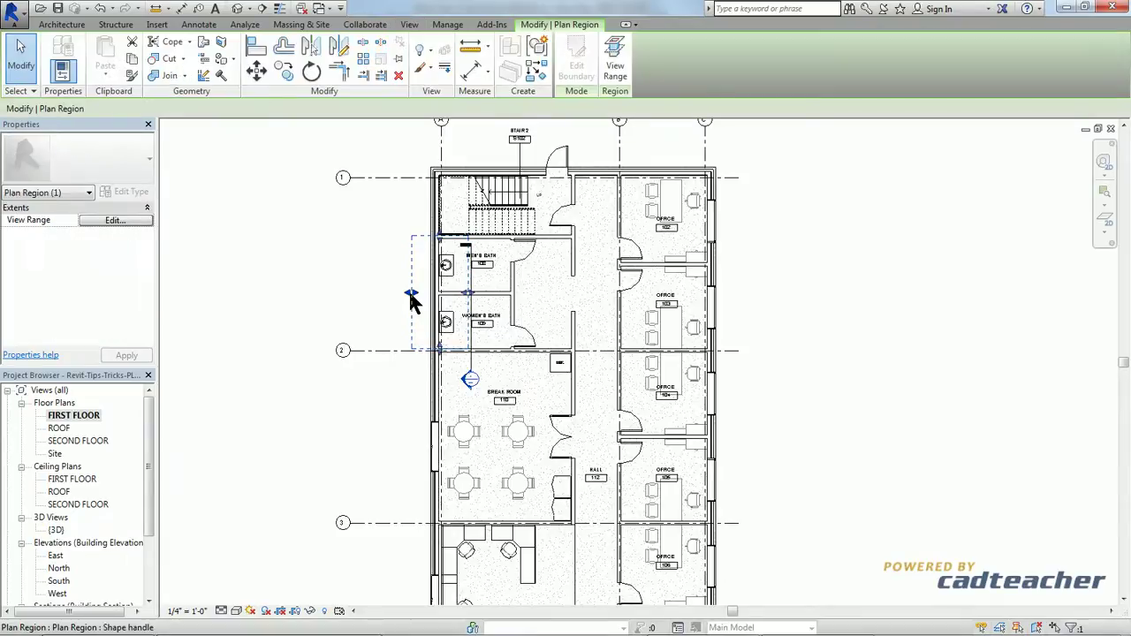
pyautogui.click(102, 221)
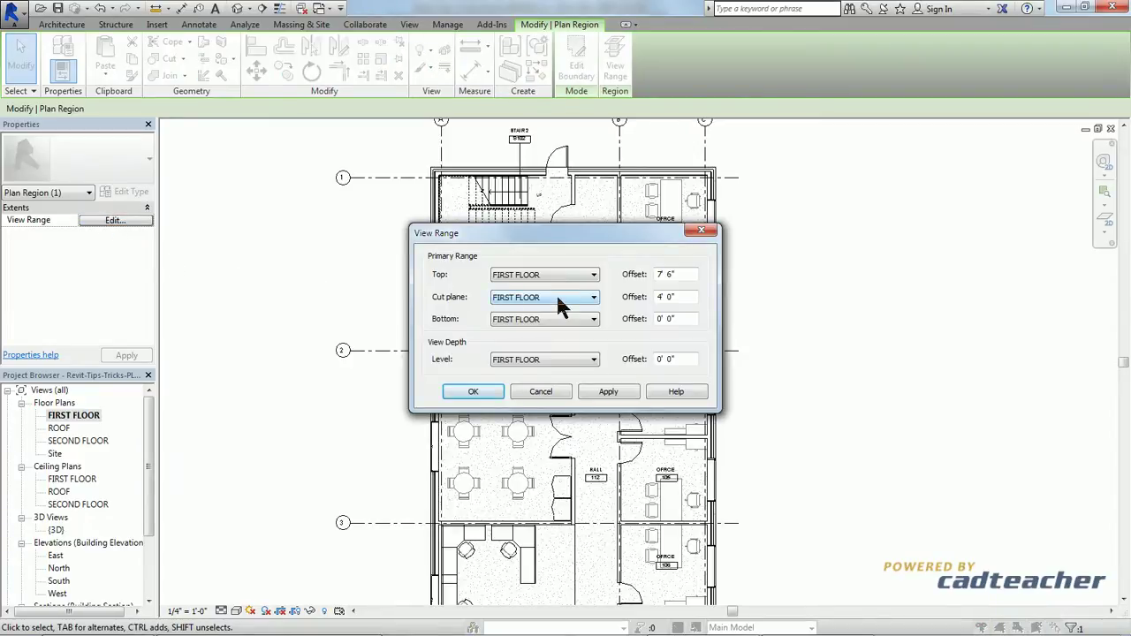
pyautogui.click(658, 298)
pyautogui.doubleClick(660, 298)
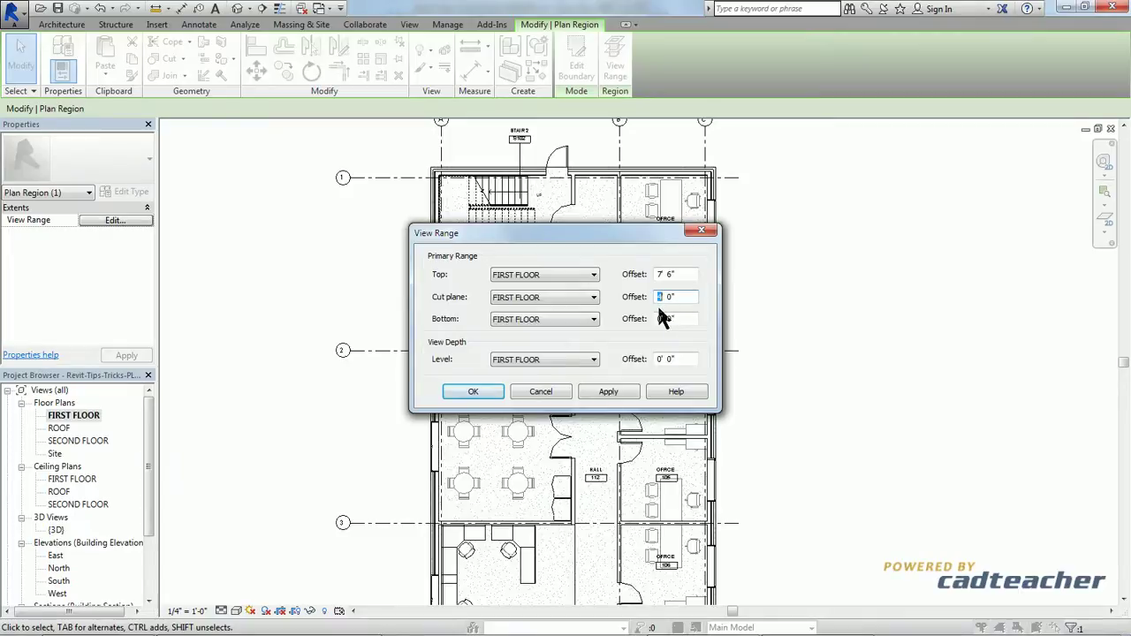
pyautogui.write('5')
pyautogui.click(608, 394)
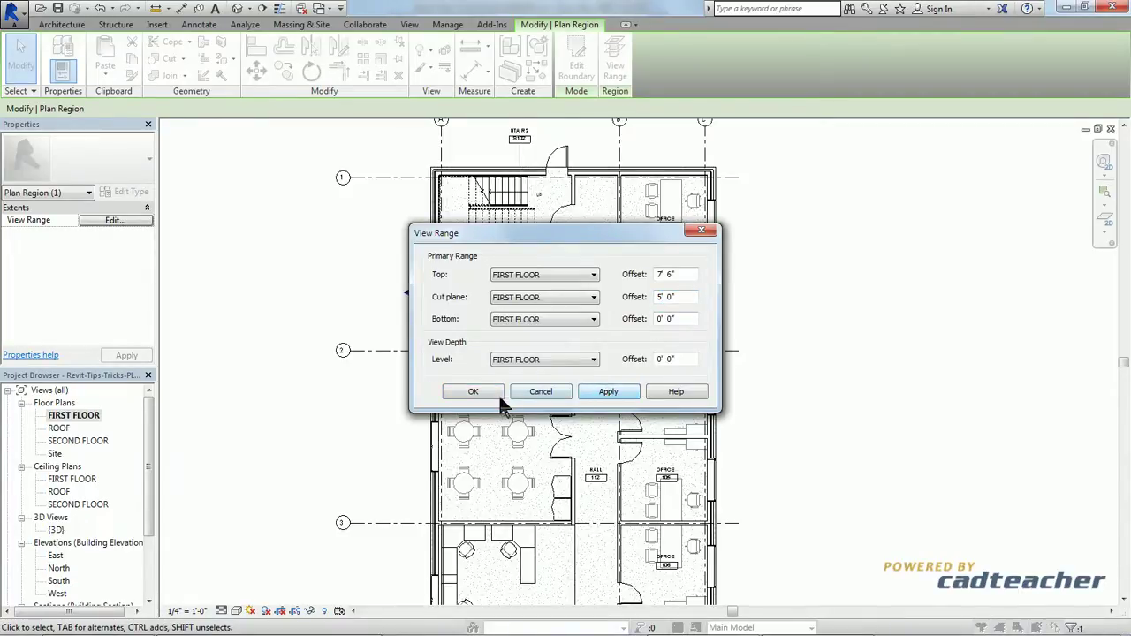
pyautogui.click(473, 391)
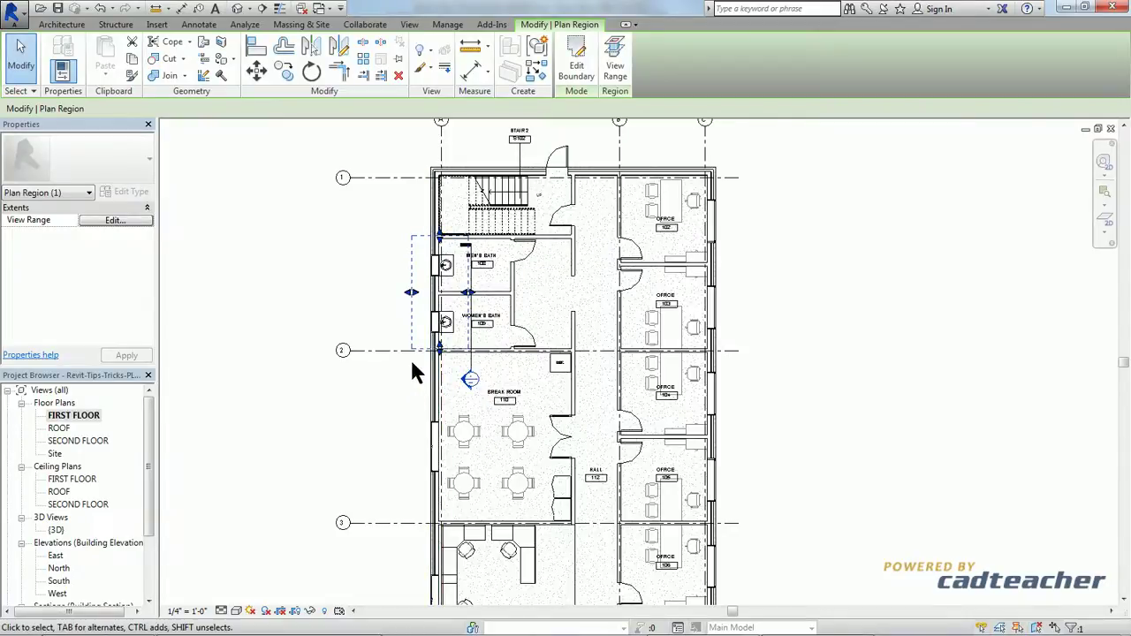
pyautogui.press('Escape')
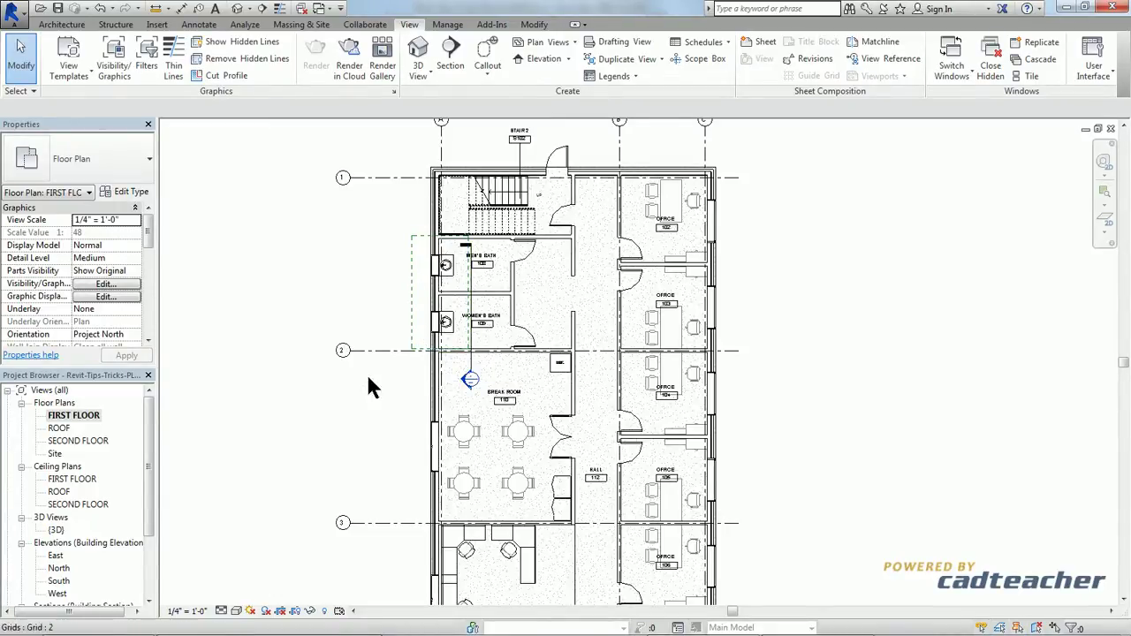
pyautogui.press('z')
pyautogui.press('f')
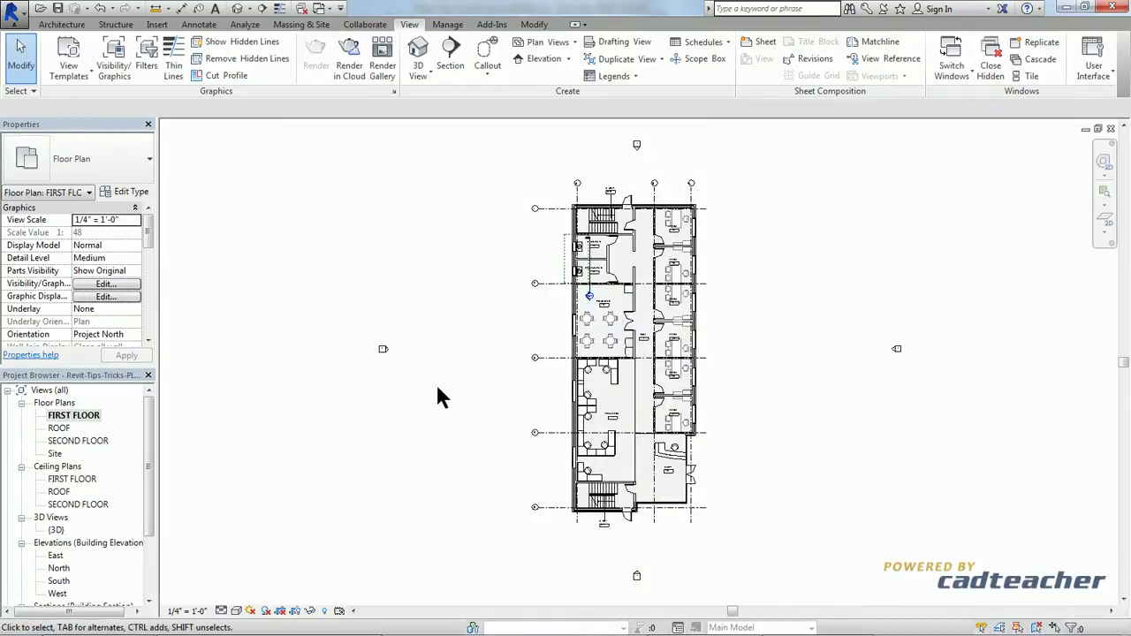